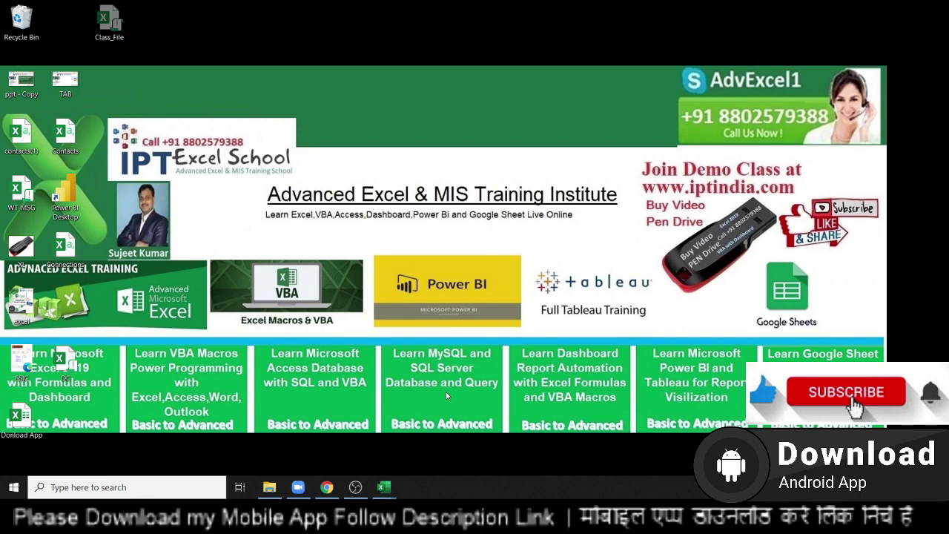
Bring up the Windows task switcher listing the open OBS, Chrome, Zoom and Excel windows.
key(alt+tab)
Switch to the Excel workbook, check sheet 9, then select sheet 10's merged title cell.
key(alt+tab)
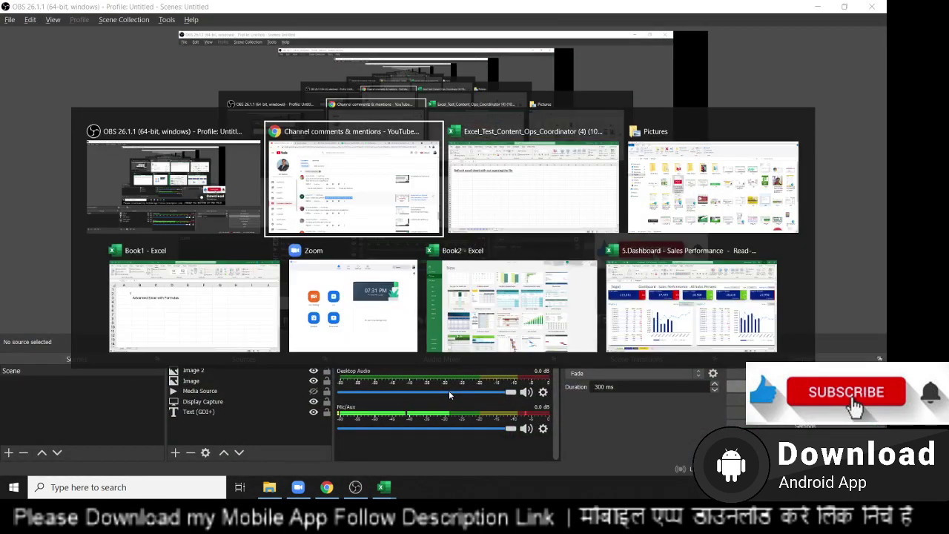
key(alt+tab)
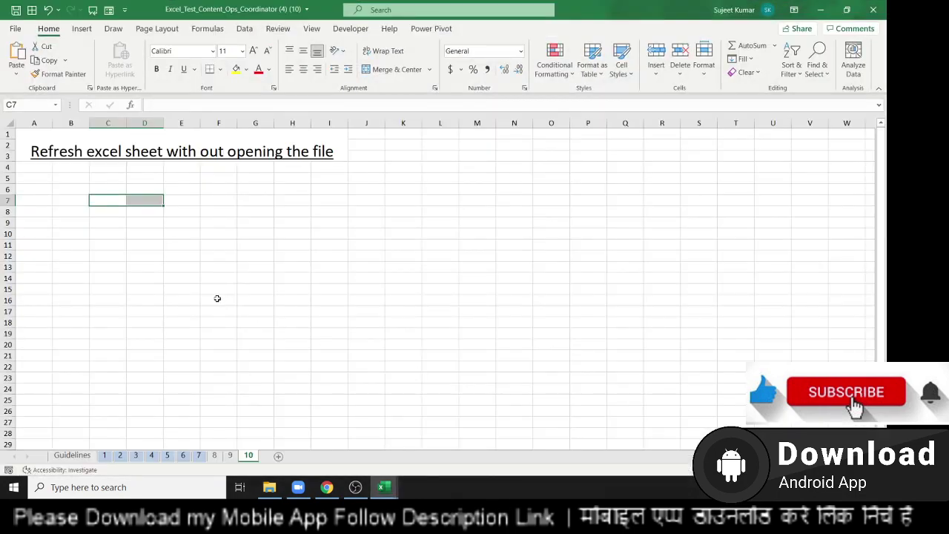
click(230, 455)
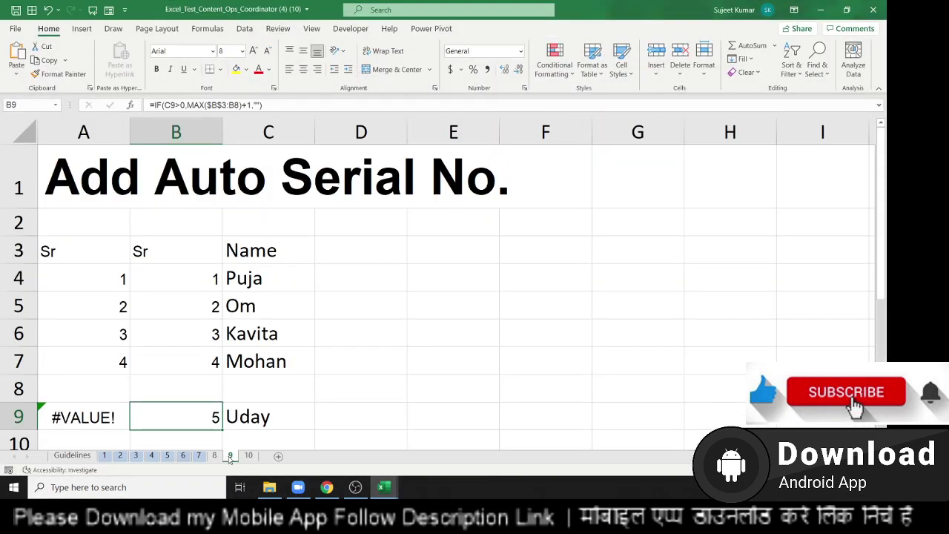
click(248, 455)
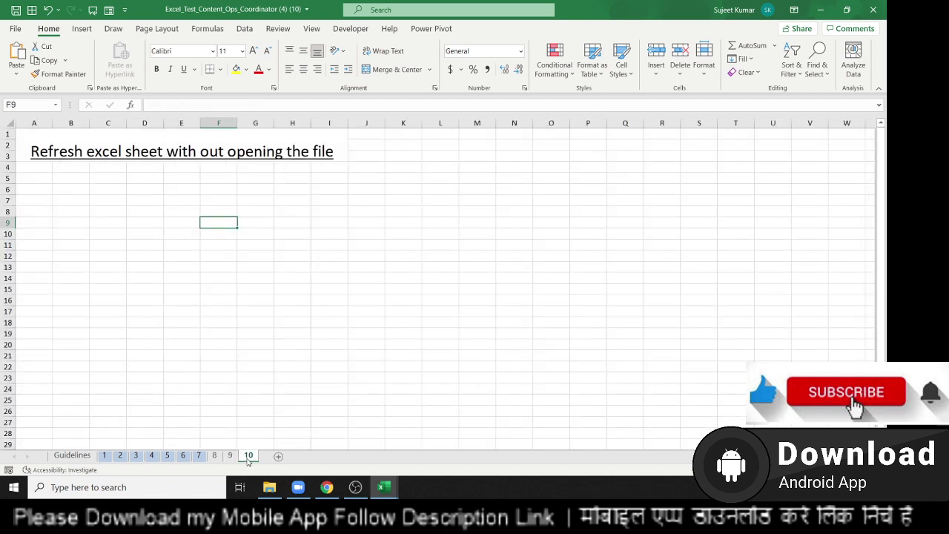
click(51, 149)
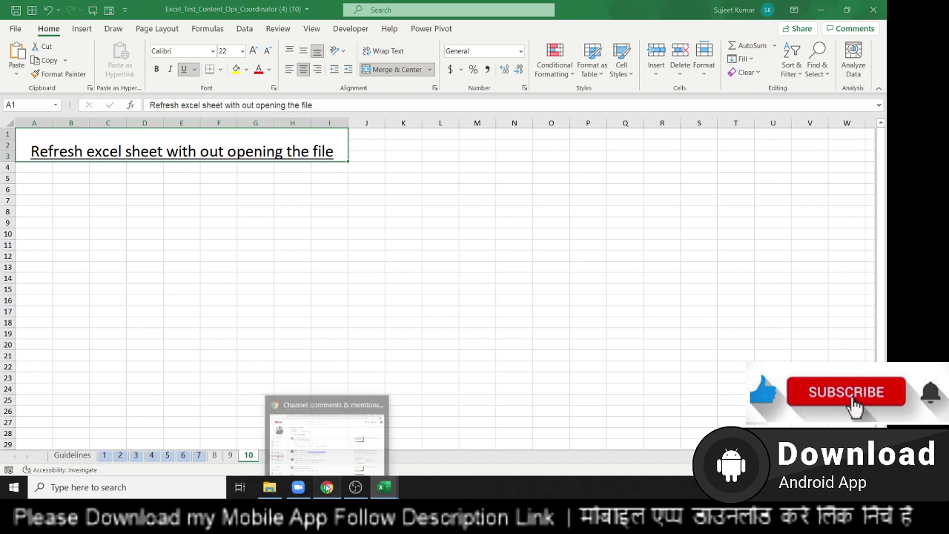
In Chrome, highlight the viewer's question about refreshing, then minimise the browser.
click(326, 487)
drag(194, 281, 255, 288)
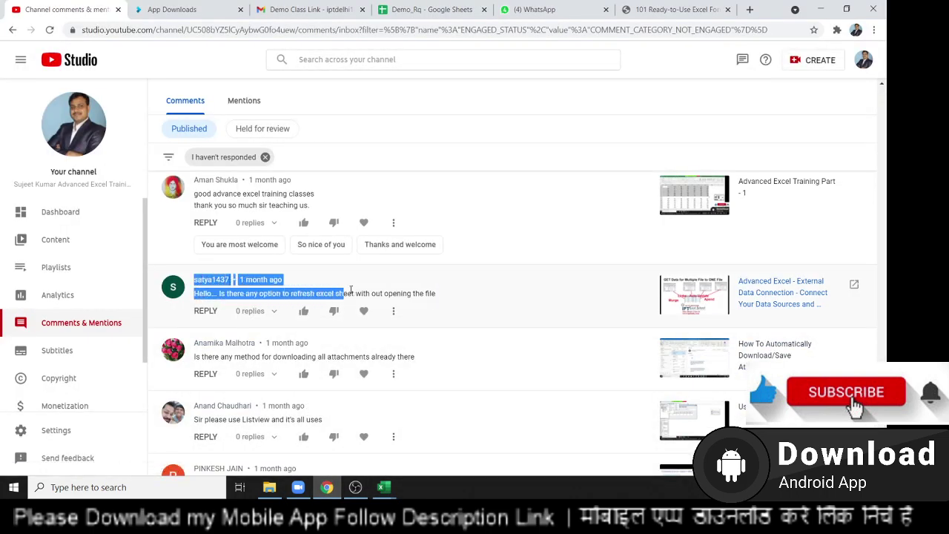
drag(255, 289, 421, 293)
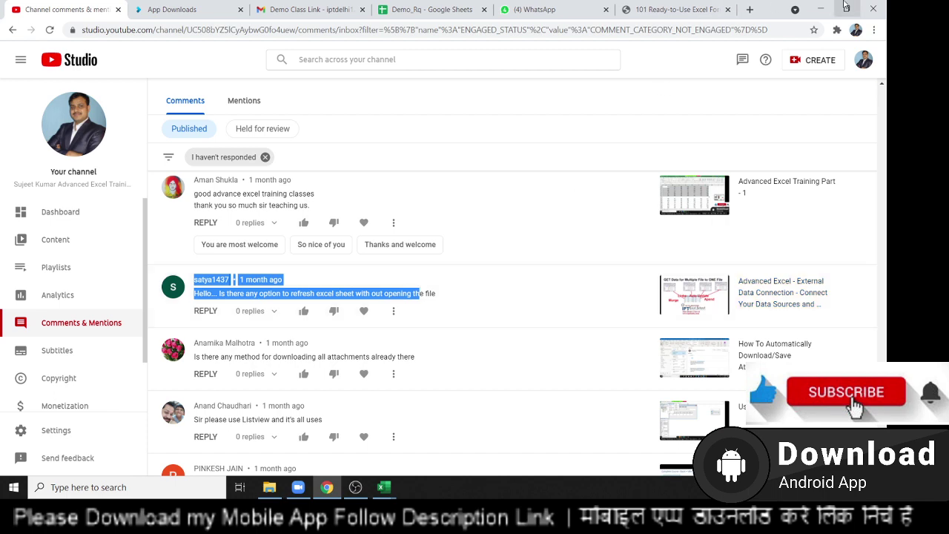
click(821, 9)
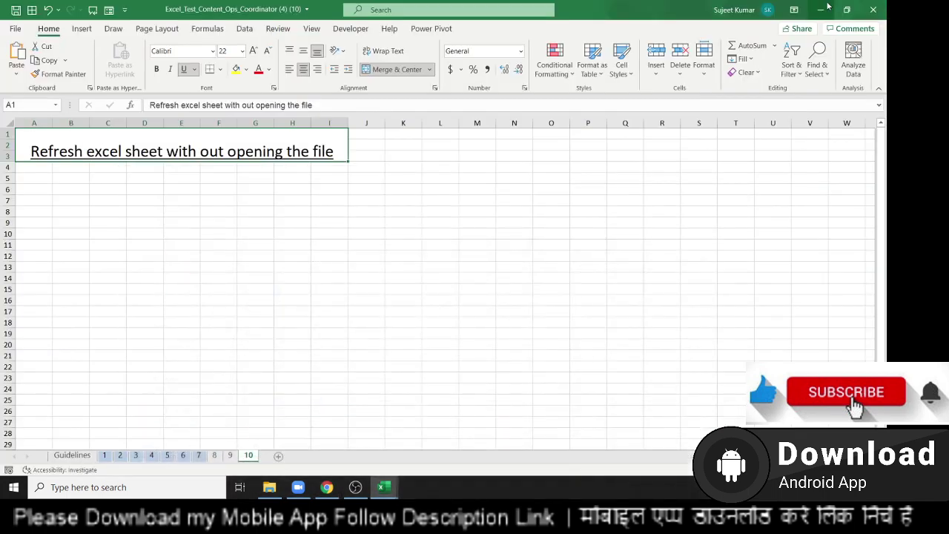
Starting at cell A6, begin a Get Data import from another Excel workbook.
click(41, 192)
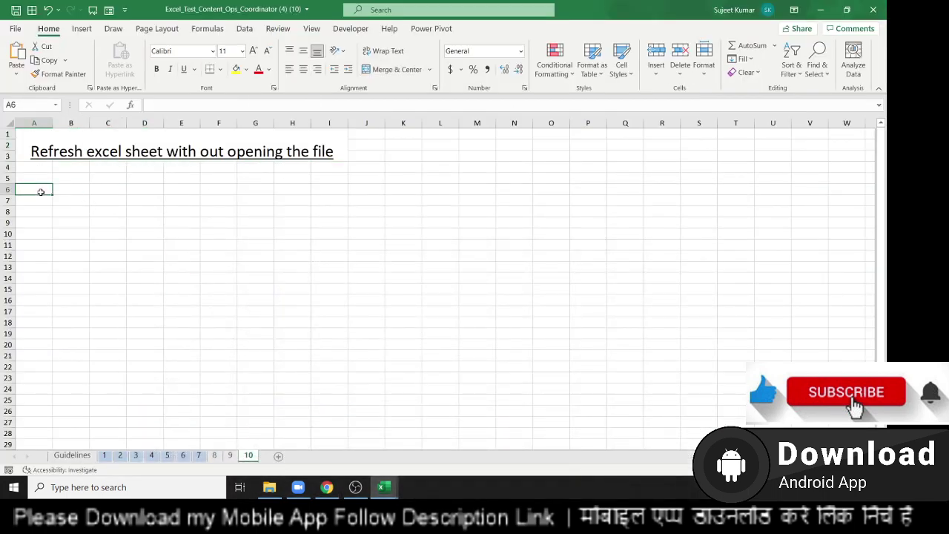
click(255, 28)
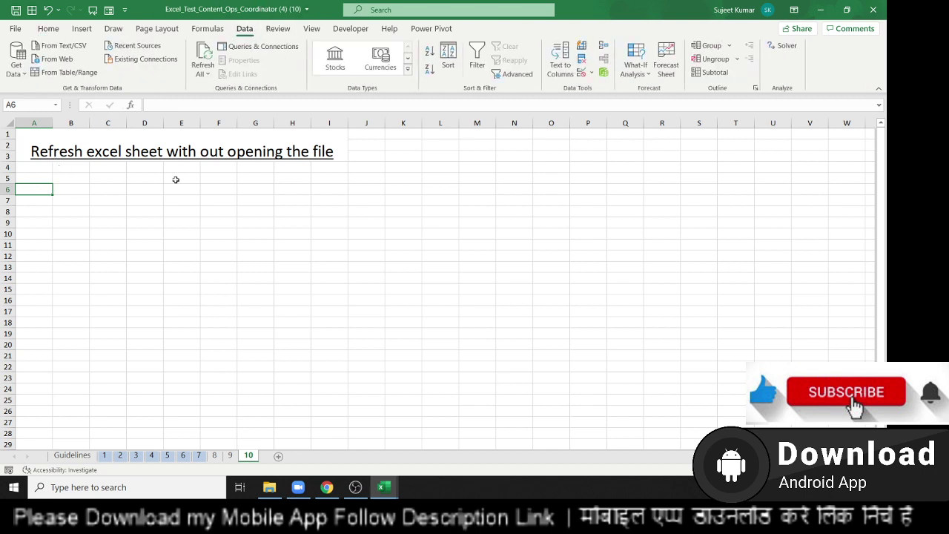
click(18, 80)
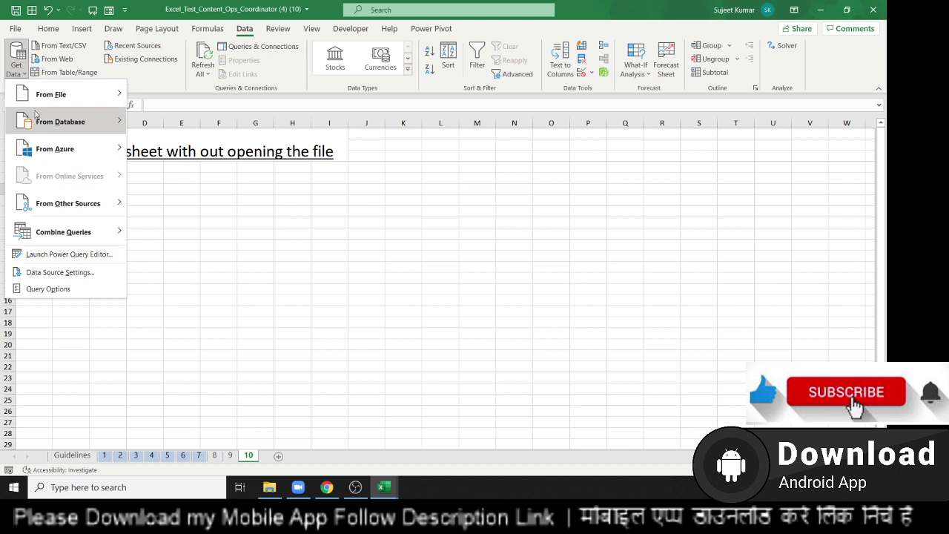
mouse_move(51, 94)
click(148, 96)
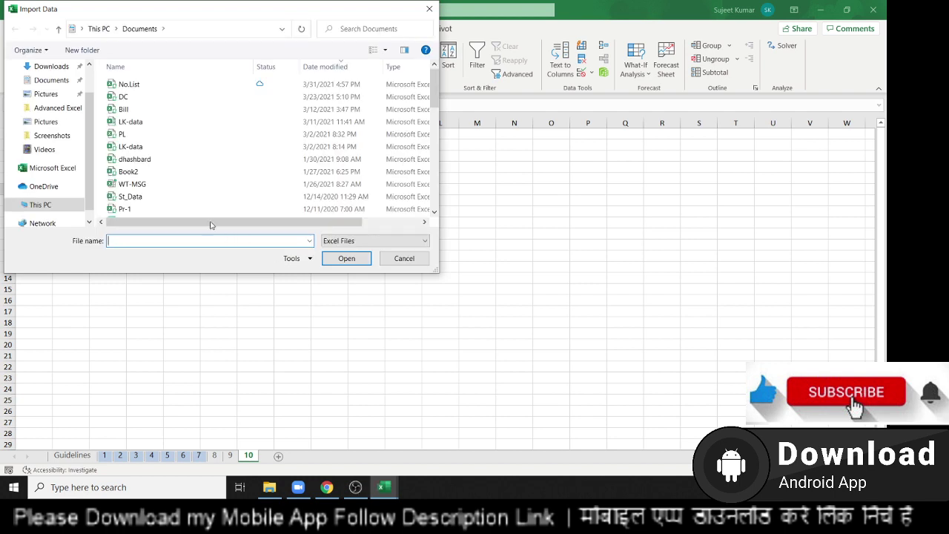
Choose the St_Data workbook in Documents and import it to view its sheets in Navigator.
scroll(176, 182, down, 1)
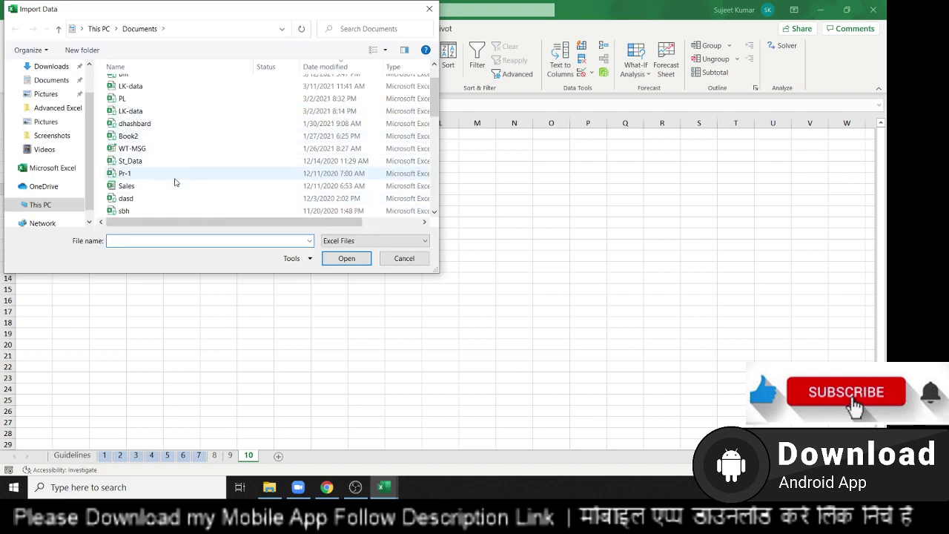
scroll(176, 182, down, 1)
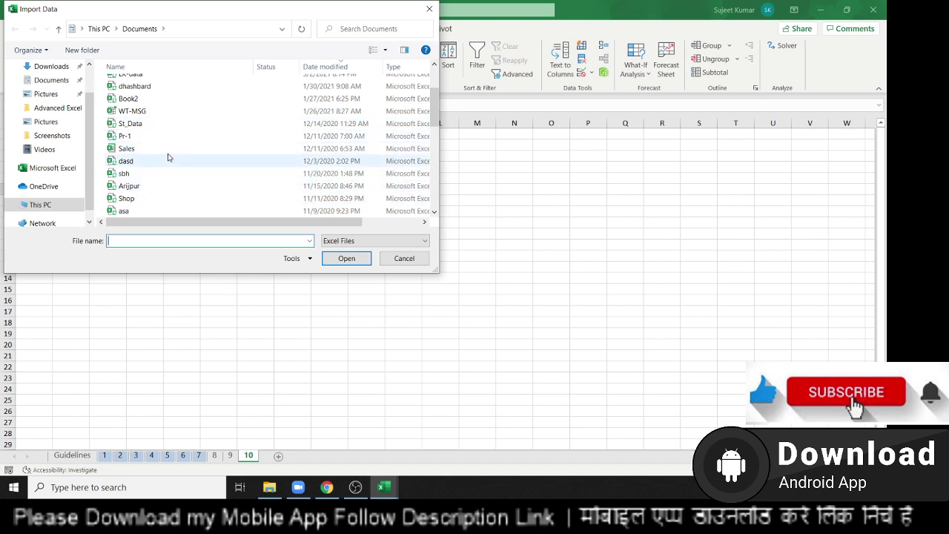
click(162, 124)
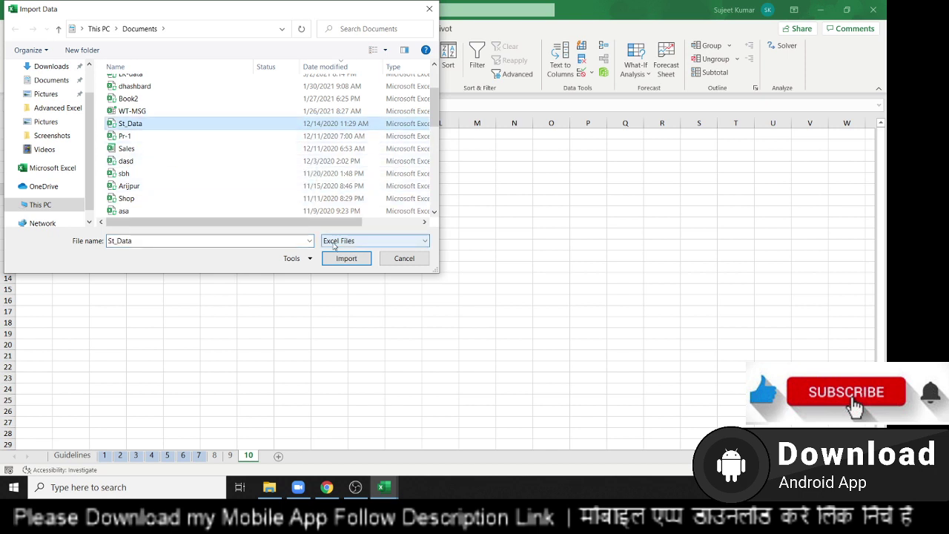
click(346, 259)
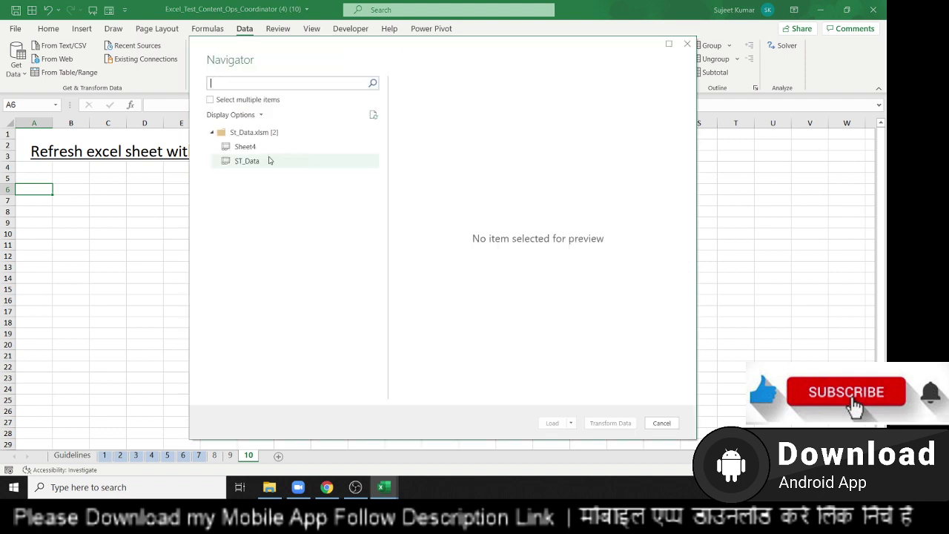
Preview ST_Data and Sheet4, then load the ST_Data table into a new sheet.
click(269, 160)
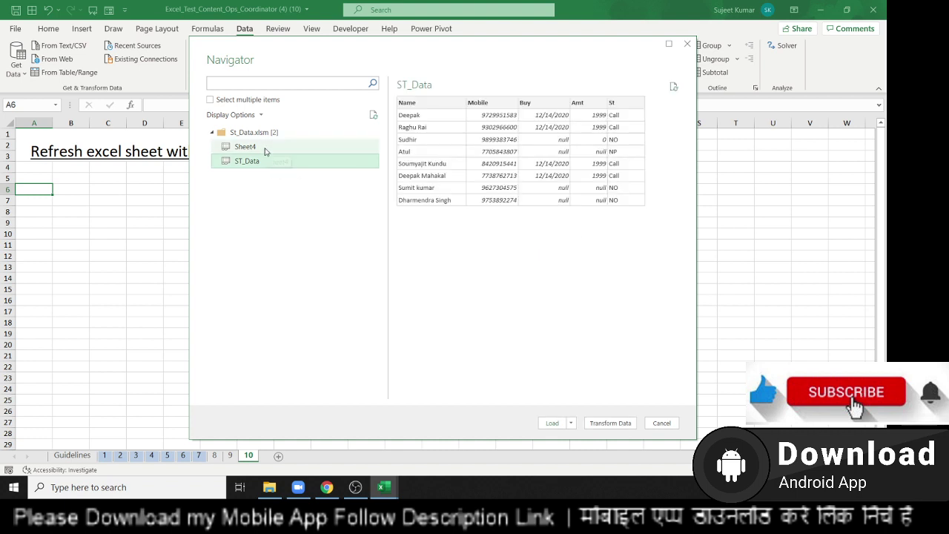
click(265, 151)
click(269, 160)
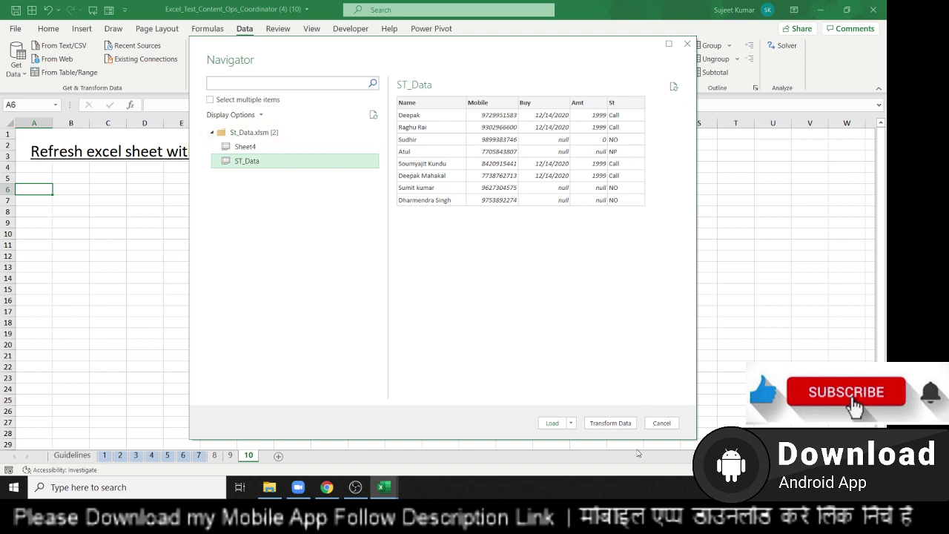
click(561, 423)
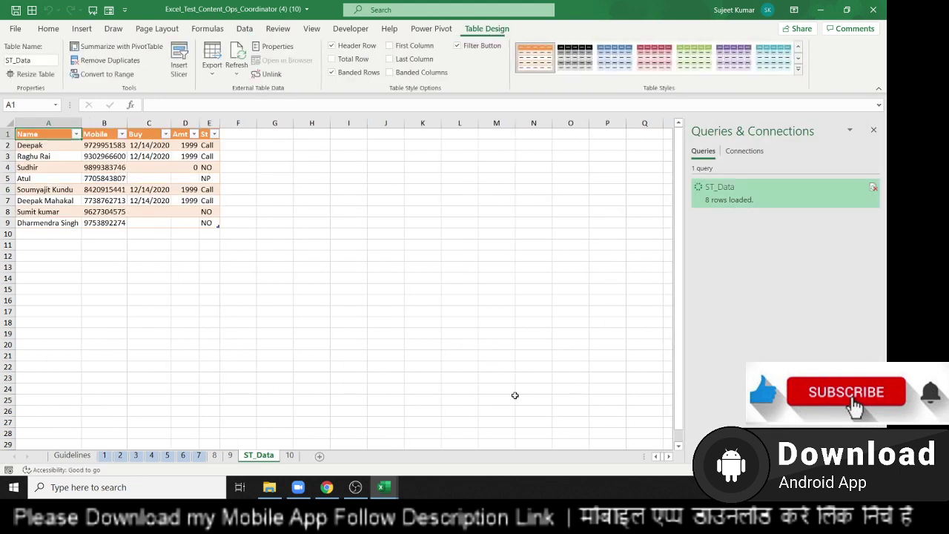
Close the queries pane, refresh the ST_Data table from a cell's shortcut menu, then select C7.
click(874, 131)
click(147, 178)
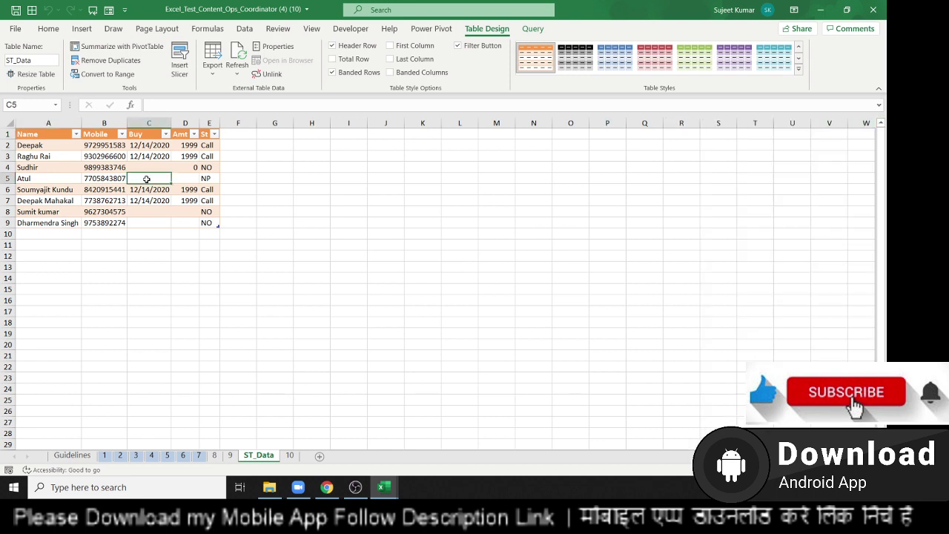
right_click(147, 178)
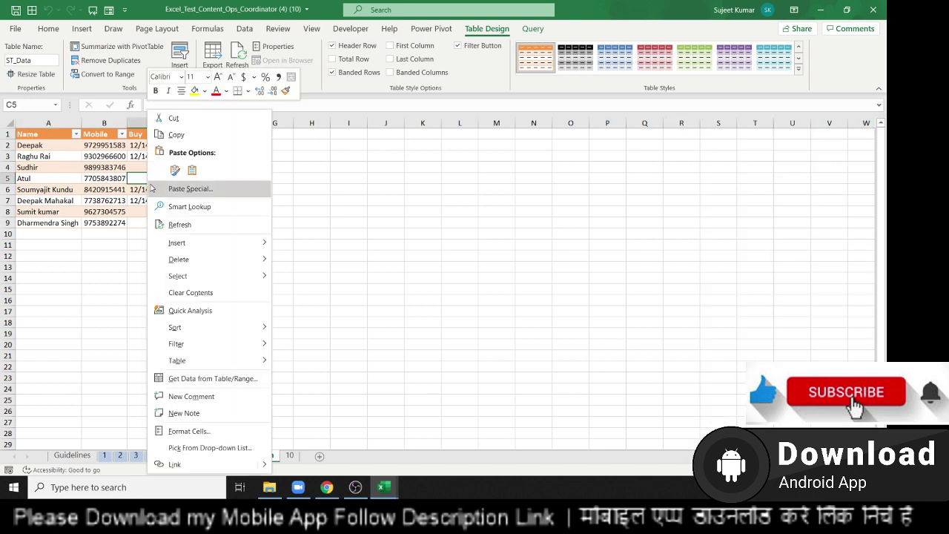
click(184, 227)
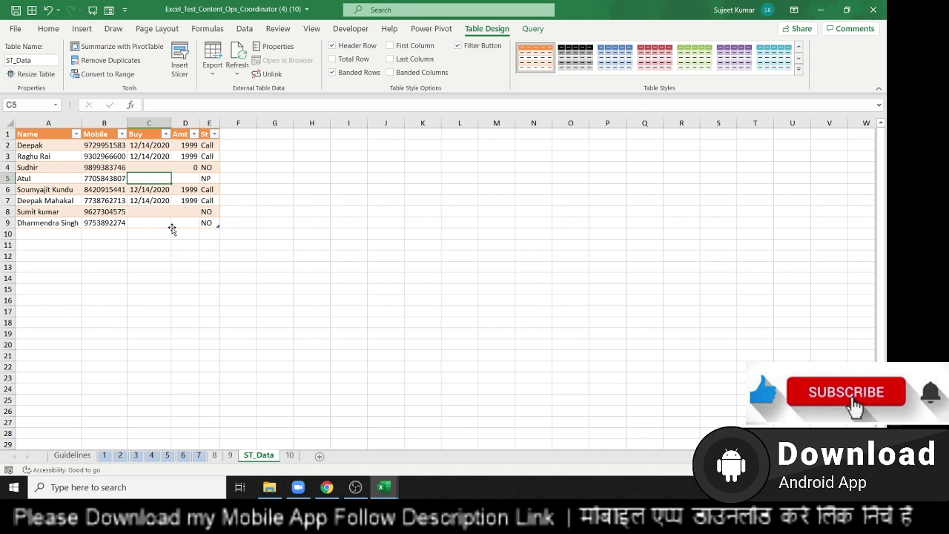
click(447, 279)
click(158, 198)
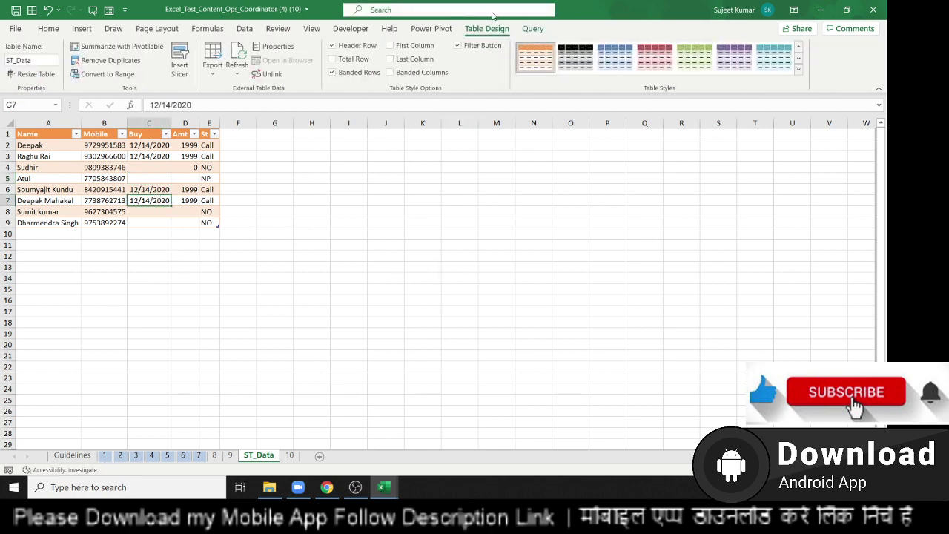
Bring up Query Properties for the ST_Data query from the Queries & Connections pane.
click(243, 28)
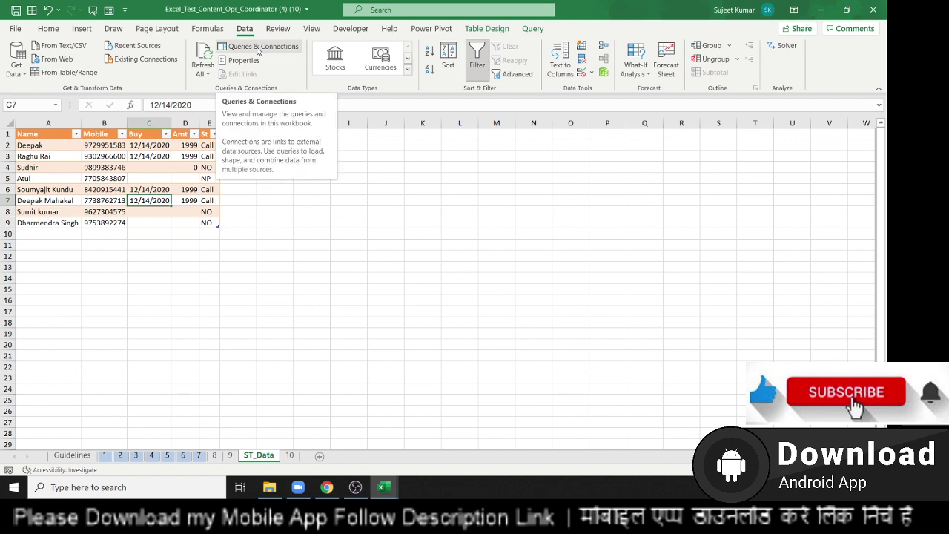
click(259, 49)
click(743, 209)
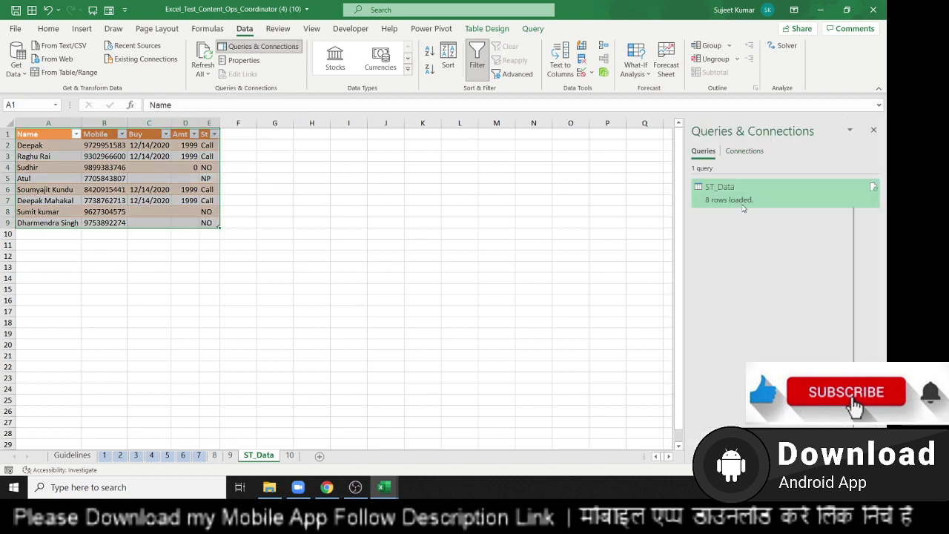
right_click(743, 210)
click(775, 416)
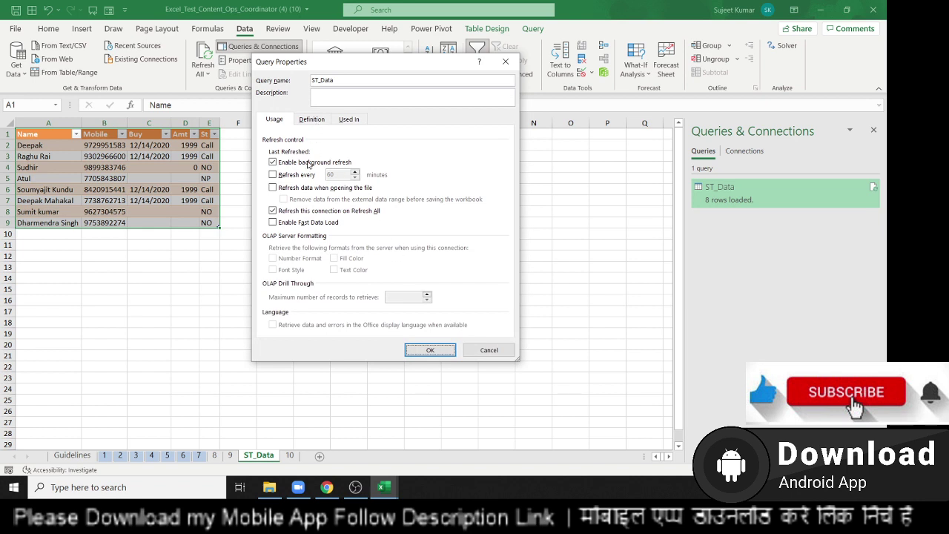
Set ST_Data to refresh every 1 minute, return to sheet 10, and show the desktop.
click(289, 174)
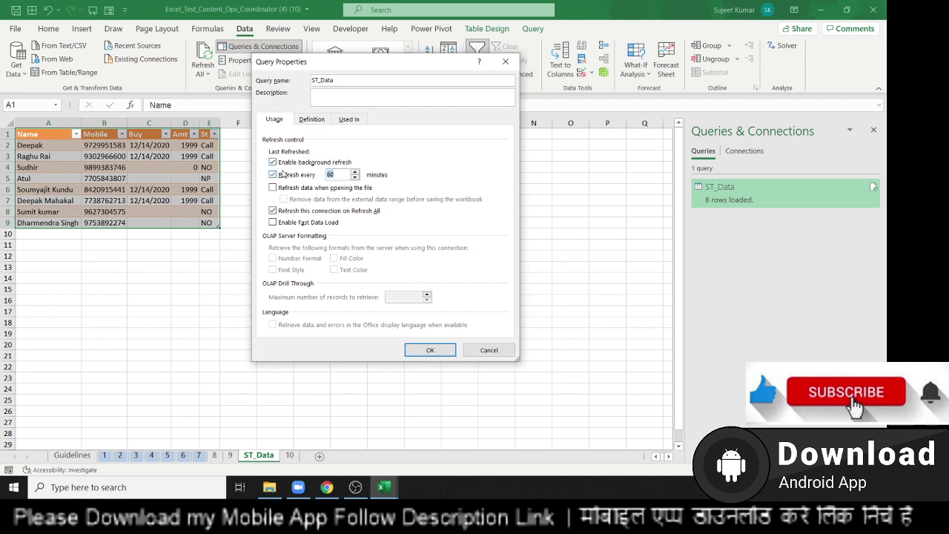
text(1)
click(444, 357)
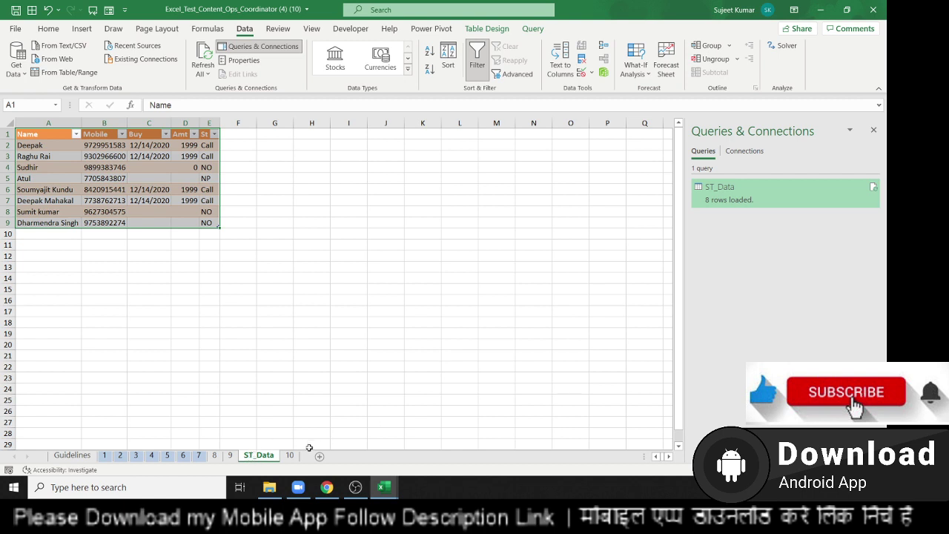
click(290, 455)
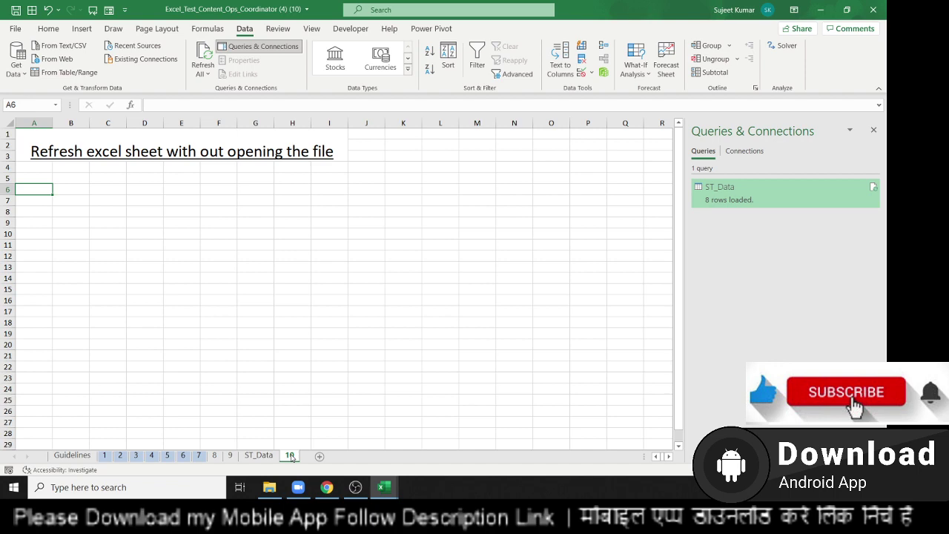
key(super+d)
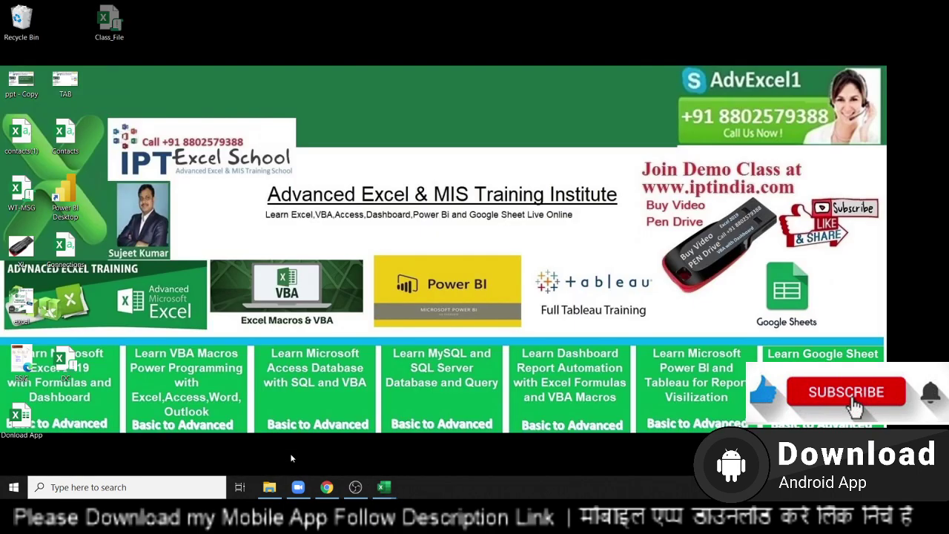